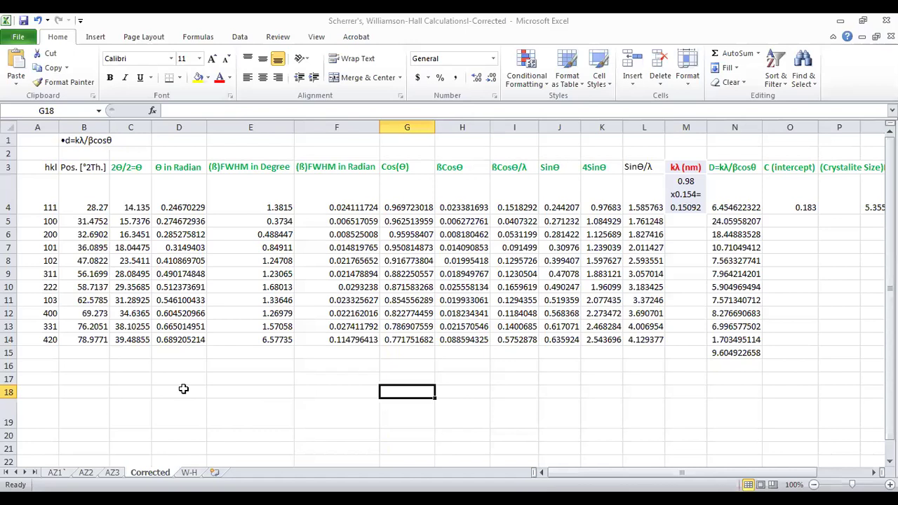
Step: Review the hkl indices and the 2θ peak positions in rows 3 to 14 of the Corrected sheet
left_click_drag(42, 167, 46, 340)
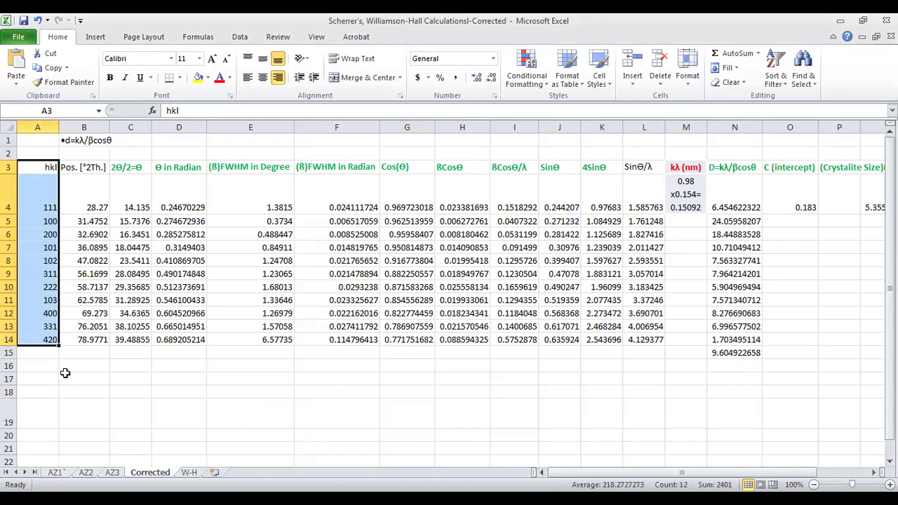
left_click_drag(97, 171, 93, 343)
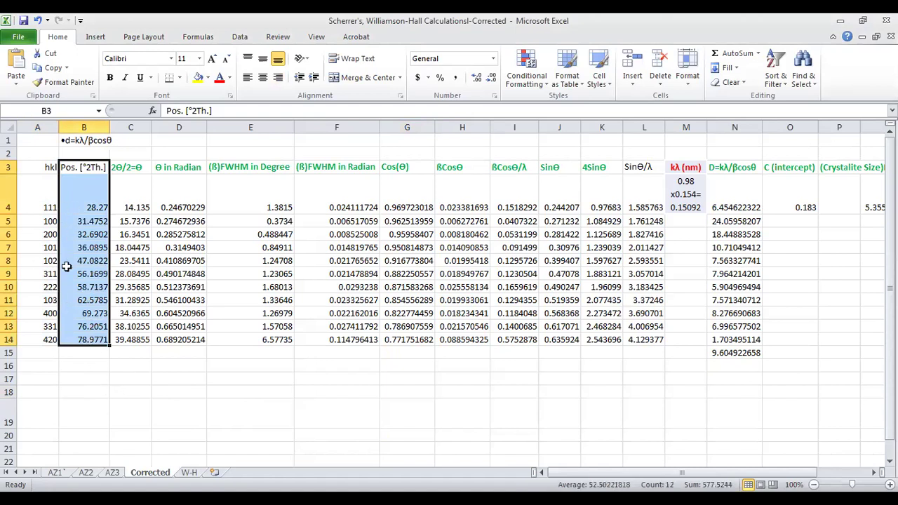
left_click(76, 370)
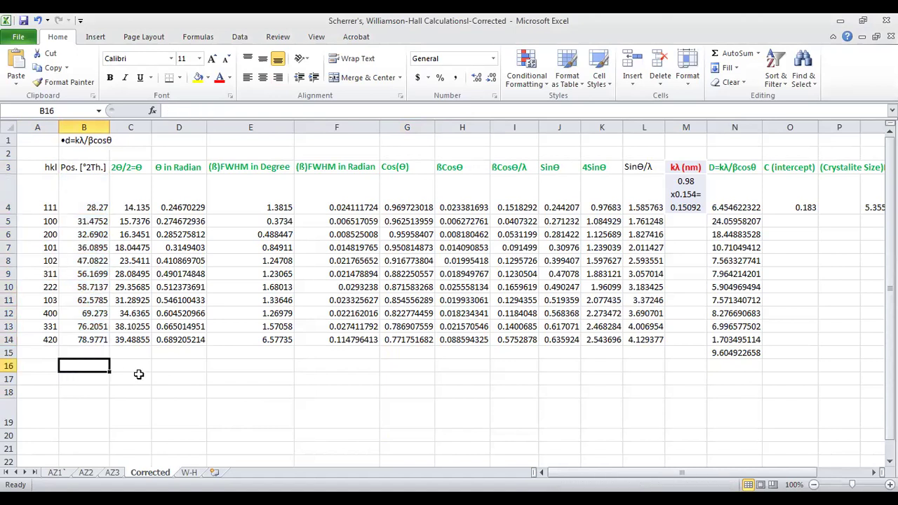
Step: Examine the Scherrer equation in B1 and how the first peak's 2θ position is halved and converted to radians in D4
left_click(81, 142)
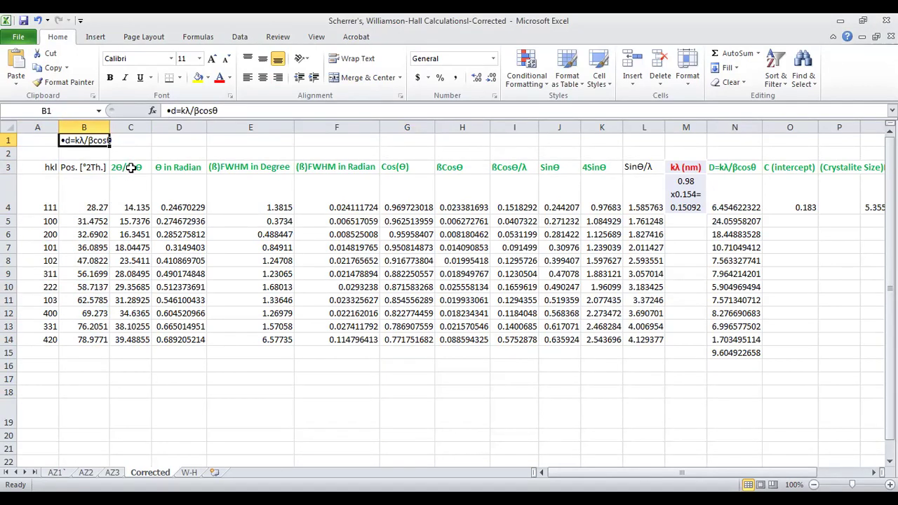
left_click(92, 205)
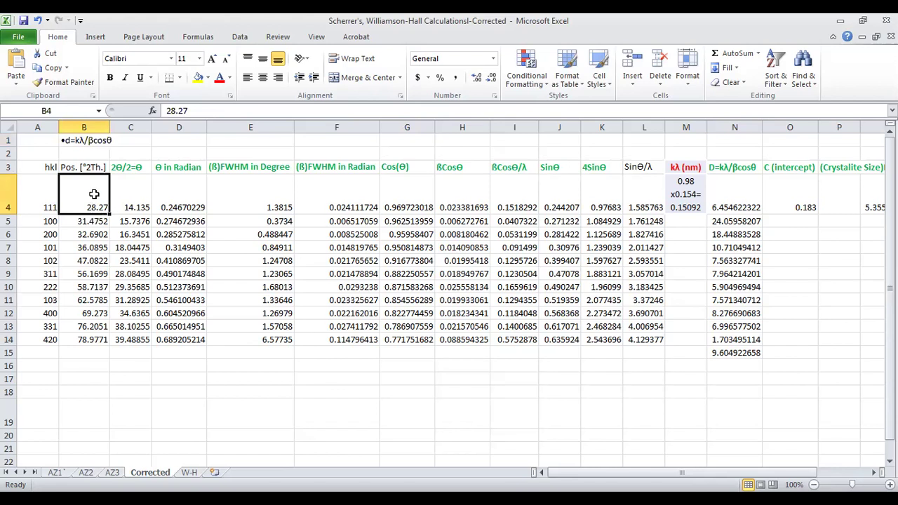
left_click(130, 168)
key("ctrl+b")
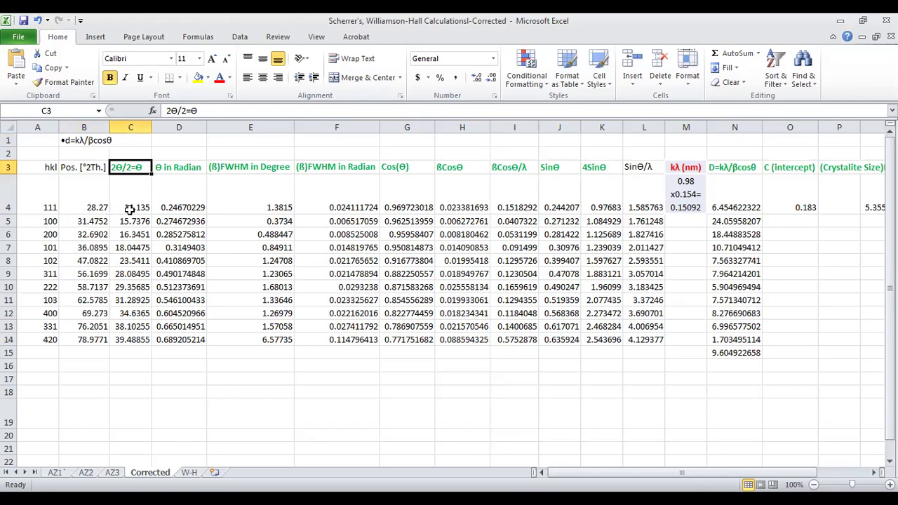
left_click(172, 169)
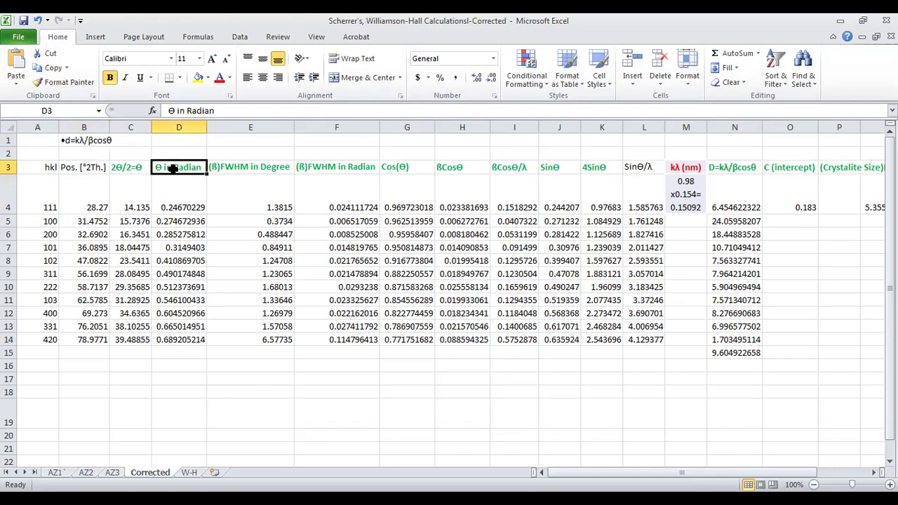
left_click(181, 207)
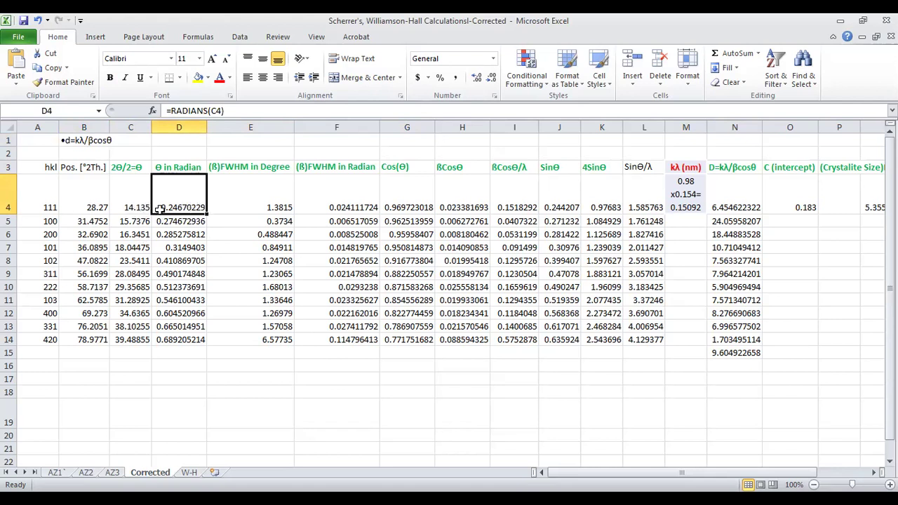
Step: Inspect the FWHM (β) columns in degrees and radians, including the conversion formula for the first peak in F4
left_click(249, 168)
key("ctrl+b")
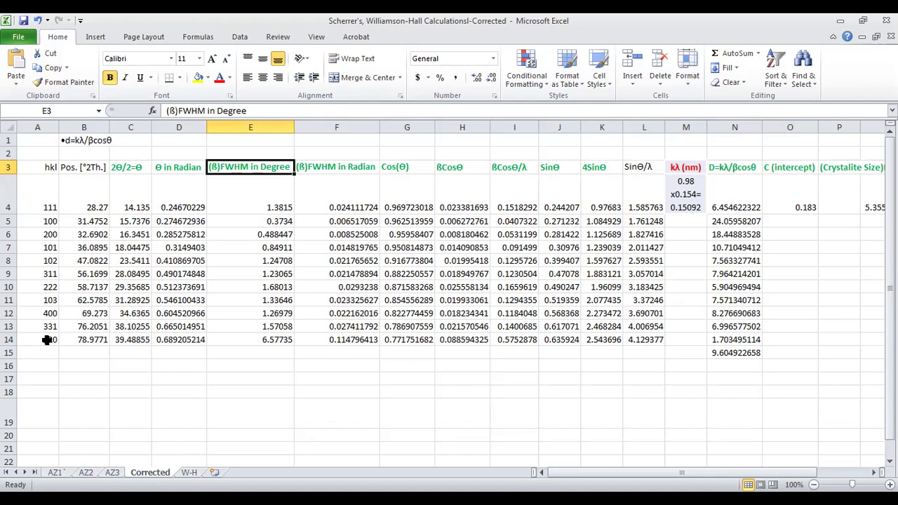
left_click(283, 208)
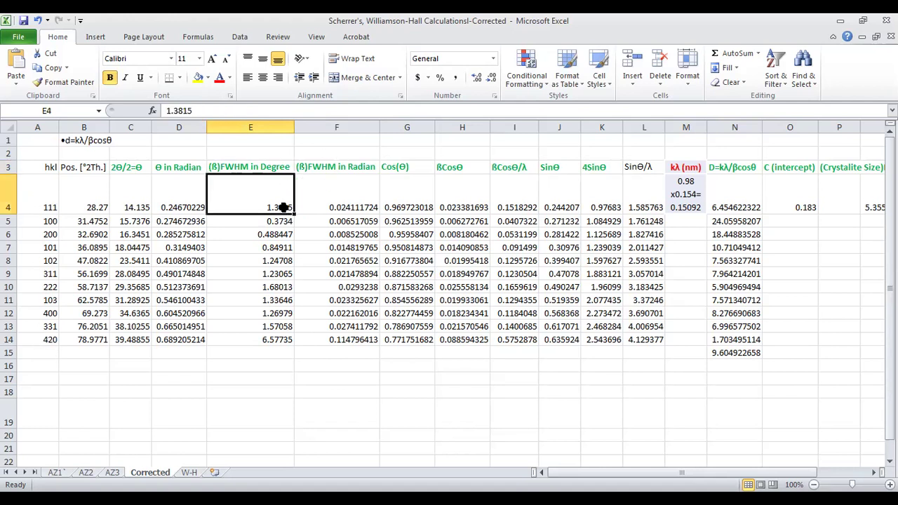
left_click(359, 169)
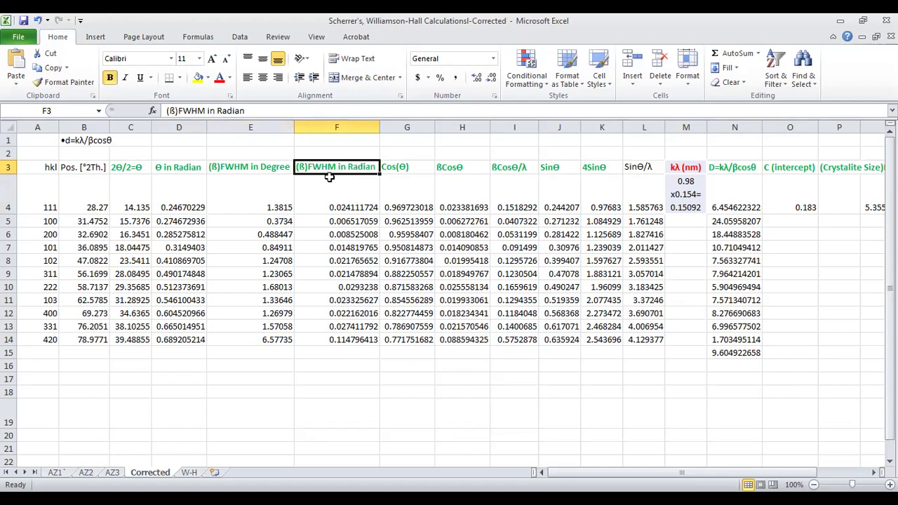
left_click(274, 171)
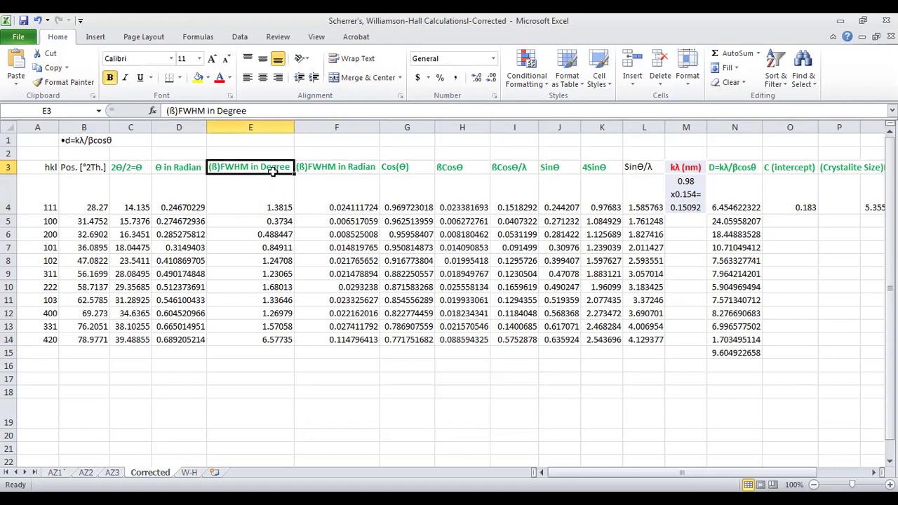
left_click(281, 209)
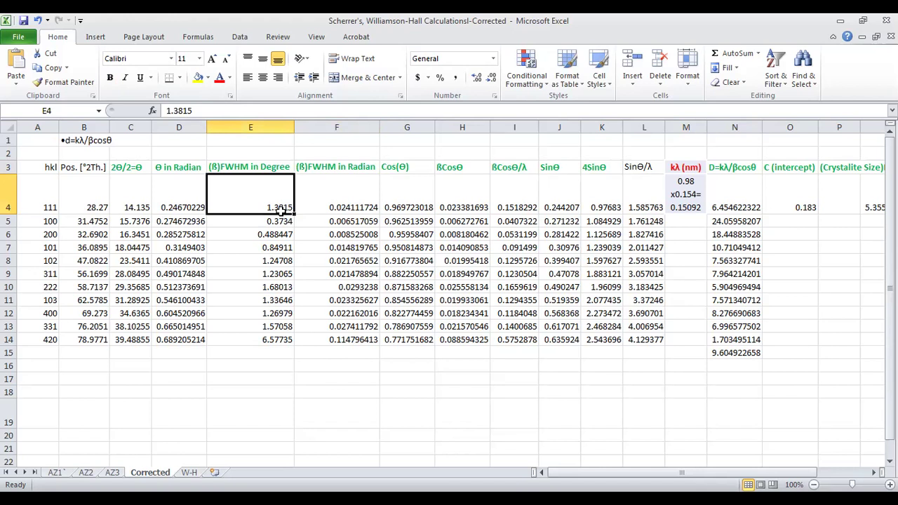
left_click(353, 168)
left_click(359, 204)
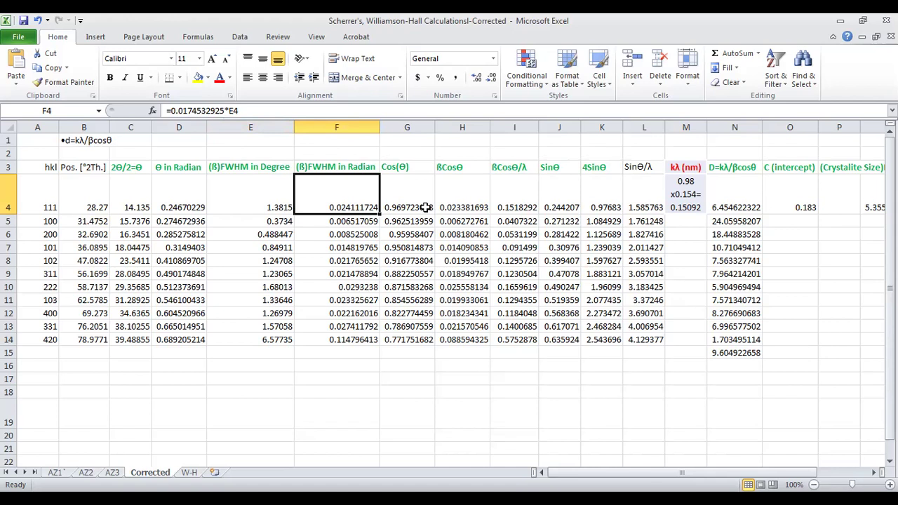
Step: Check the Scherrer equation against the first peak's Cos(θ) formula in G4 and βCosθ formula in H4
left_click(101, 142)
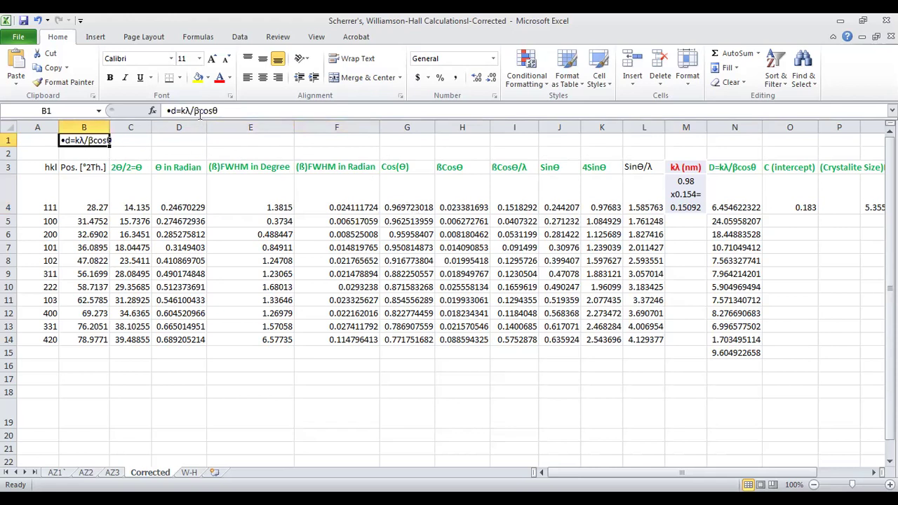
left_click(408, 211)
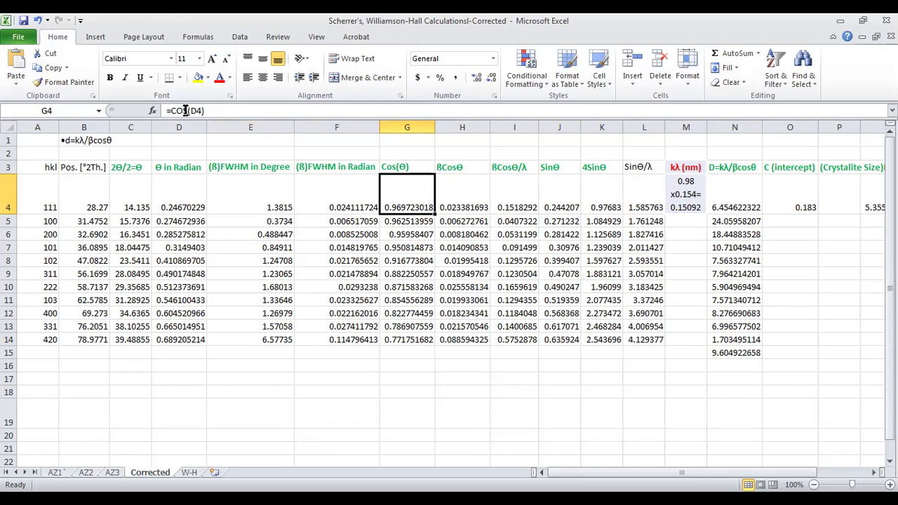
left_click(445, 166)
left_click(473, 202)
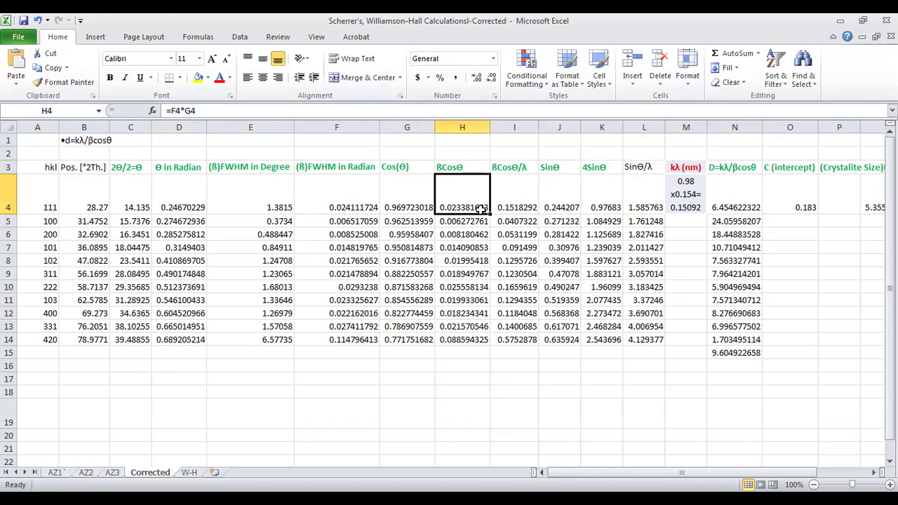
Step: Examine the kλ (nm) column and the crystallite size formula D=kλ/βcosθ for the first peak in N4
left_click(681, 167)
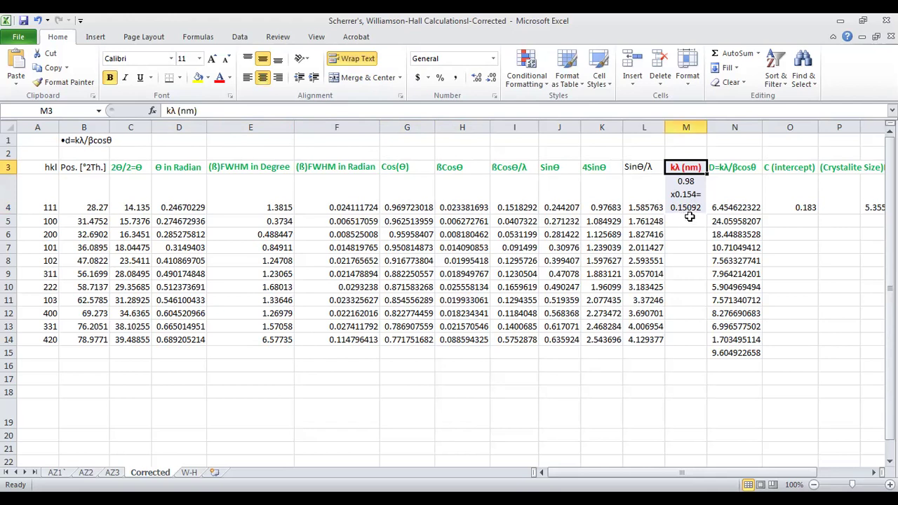
left_click(726, 169)
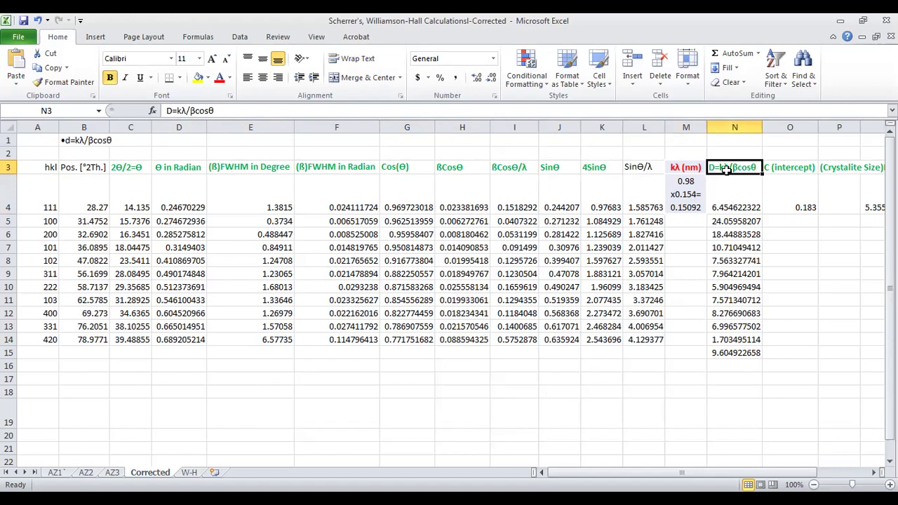
left_click(733, 207)
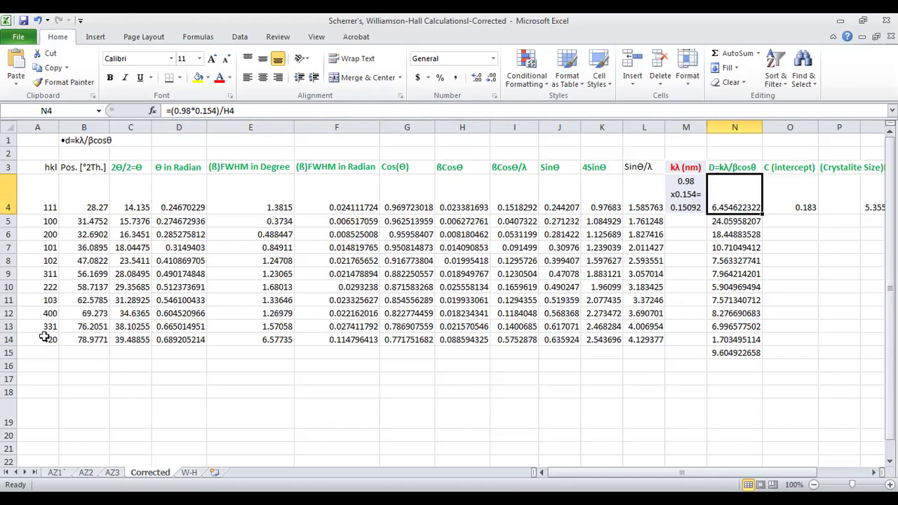
left_click(574, 418)
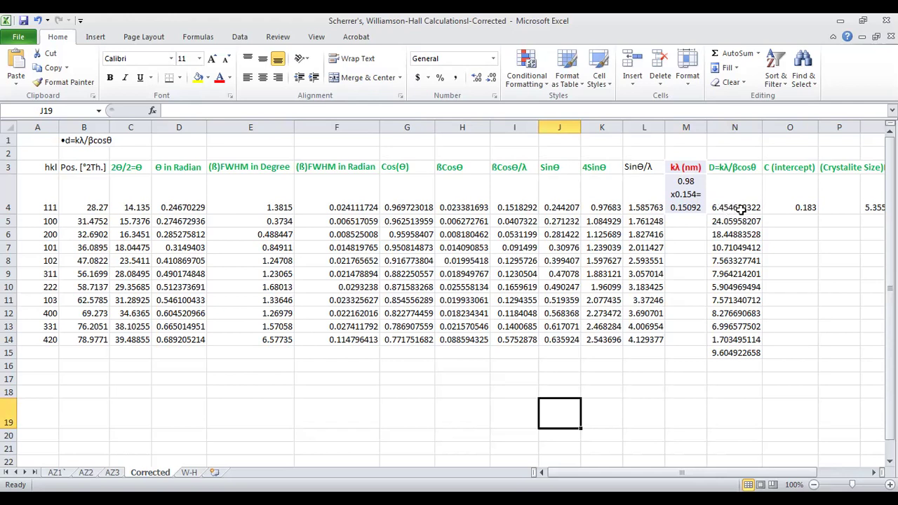
left_click(645, 392)
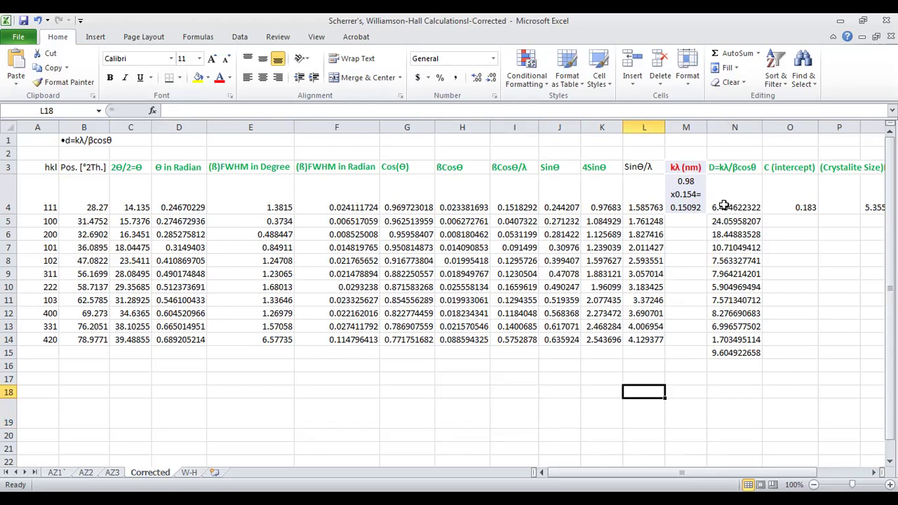
Step: Match the crystallite size in N4 to its 111 peak and 2θ position, and inspect the average size formula in N15
left_click(728, 206)
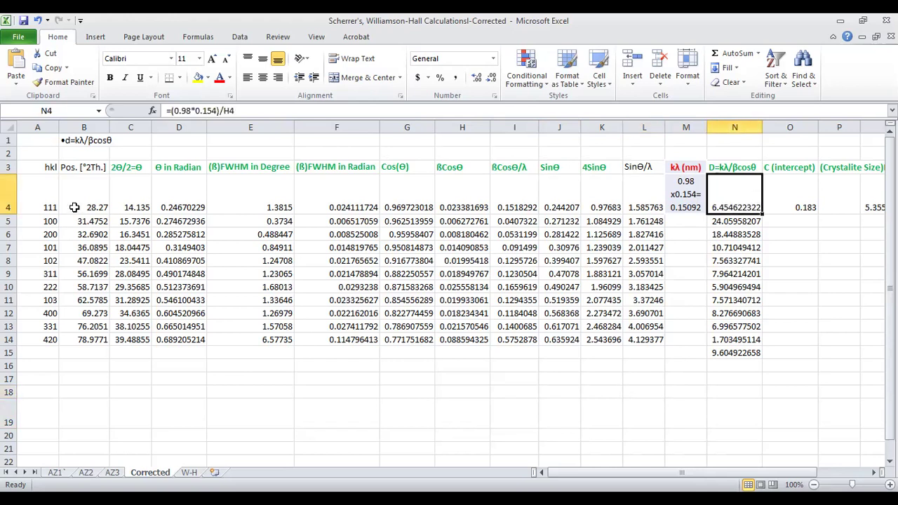
left_click(51, 207)
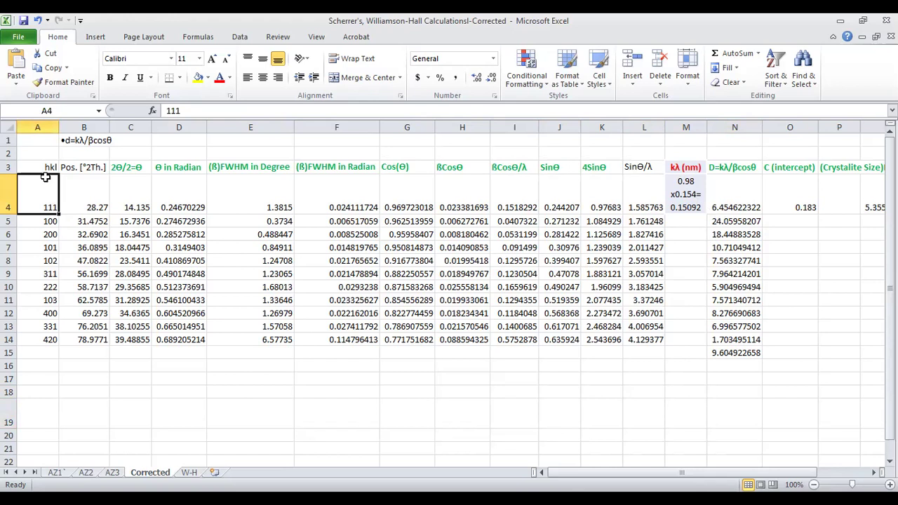
left_click(96, 208)
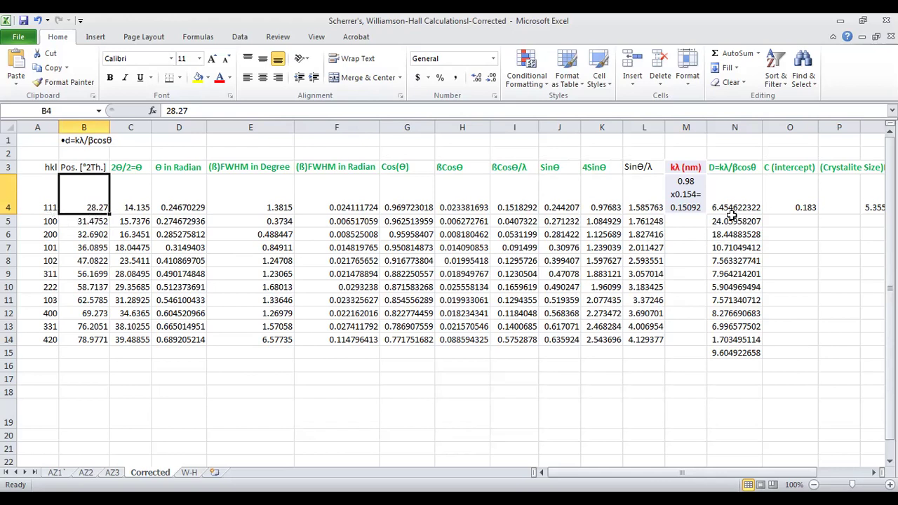
left_click(671, 382)
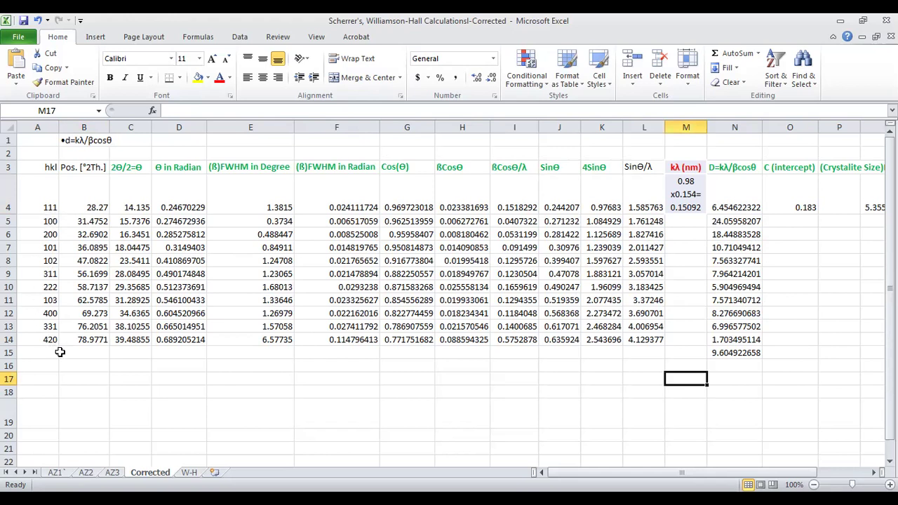
left_click(751, 355)
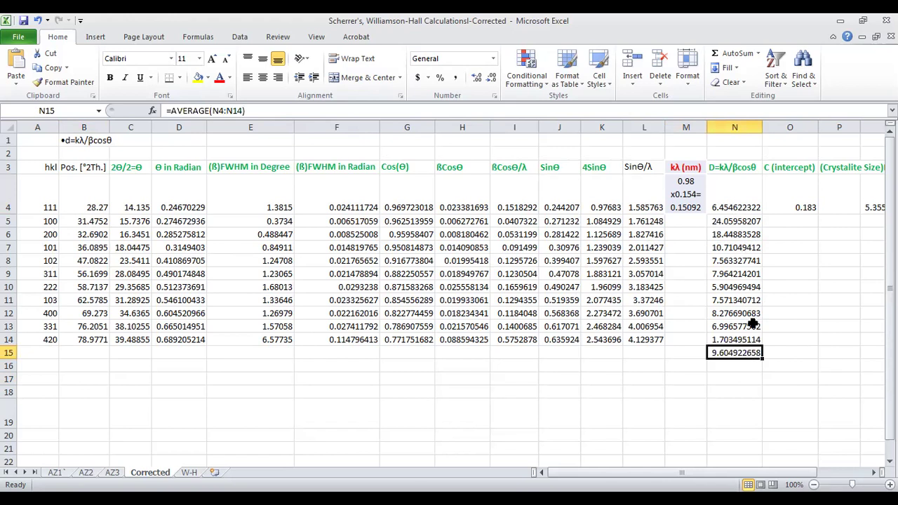